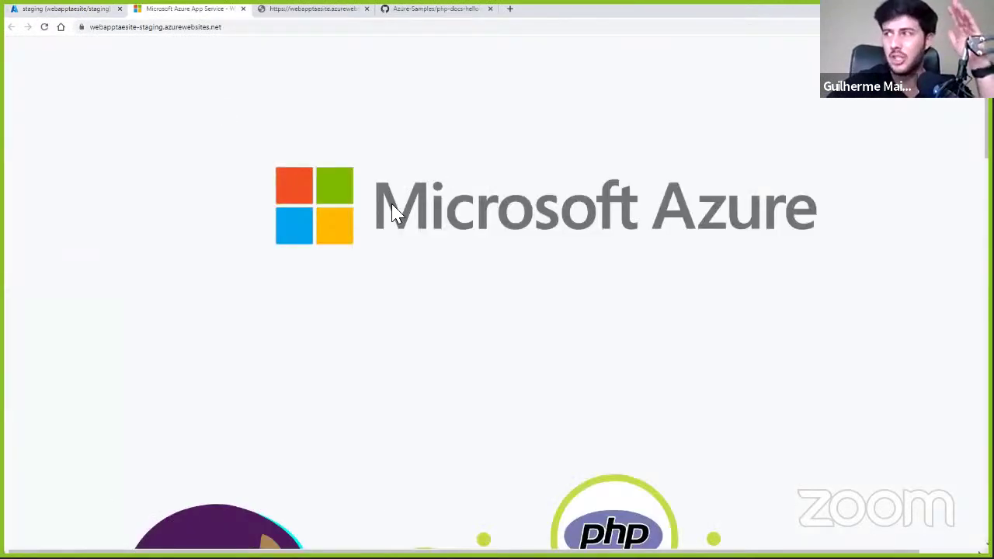
- Reduce the browser zoom on the staging site page until the whole welcome content fits, and select the site's address
{"action": "left_click", "coordinate": [979, 26]}
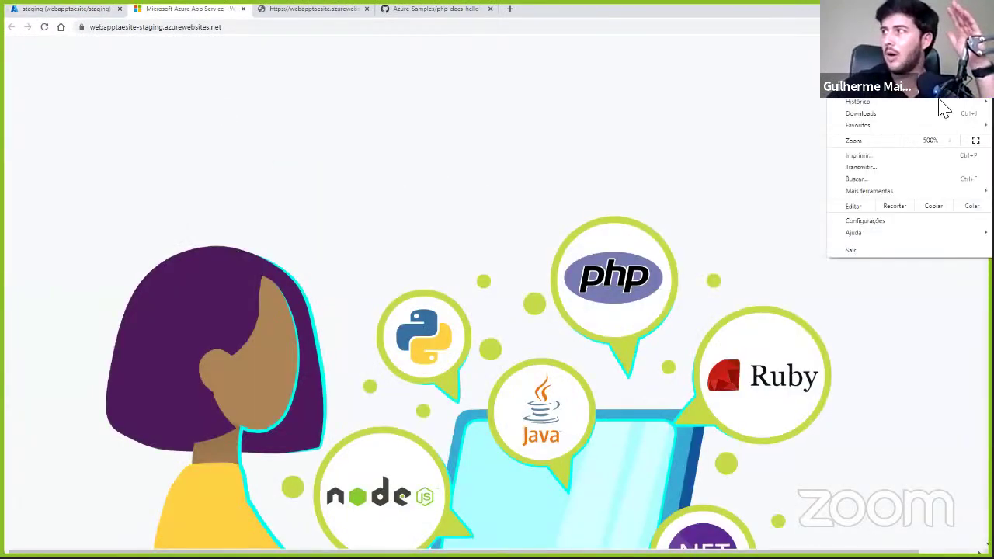
{"action": "left_click", "coordinate": [912, 142]}
{"action": "left_click", "coordinate": [913, 142]}
{"action": "left_click", "coordinate": [913, 142]}
{"action": "left_click", "coordinate": [913, 142]}
{"action": "left_click", "coordinate": [912, 142]}
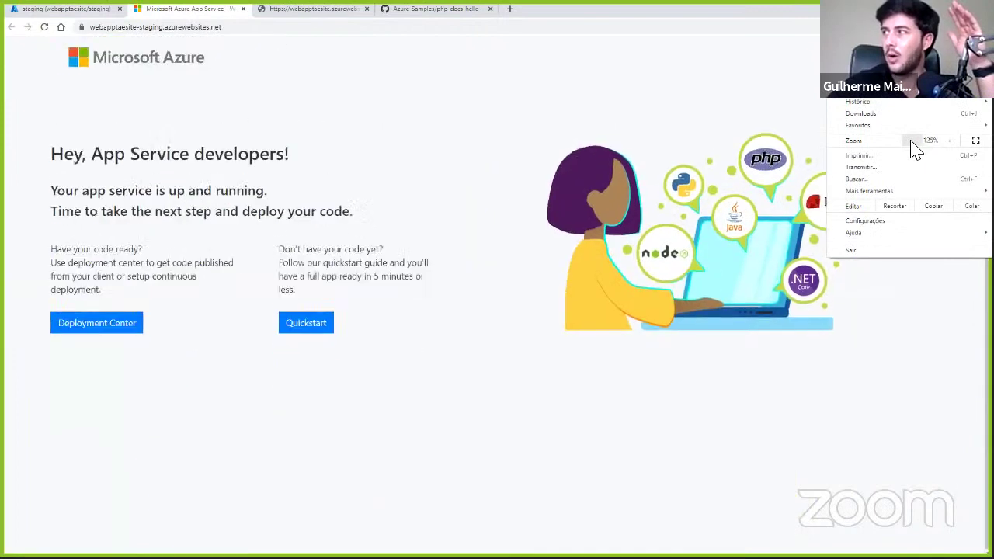
{"action": "left_click", "coordinate": [912, 142]}
{"action": "left_click", "coordinate": [913, 142]}
{"action": "left_click", "coordinate": [913, 142]}
{"action": "left_click", "coordinate": [200, 115]}
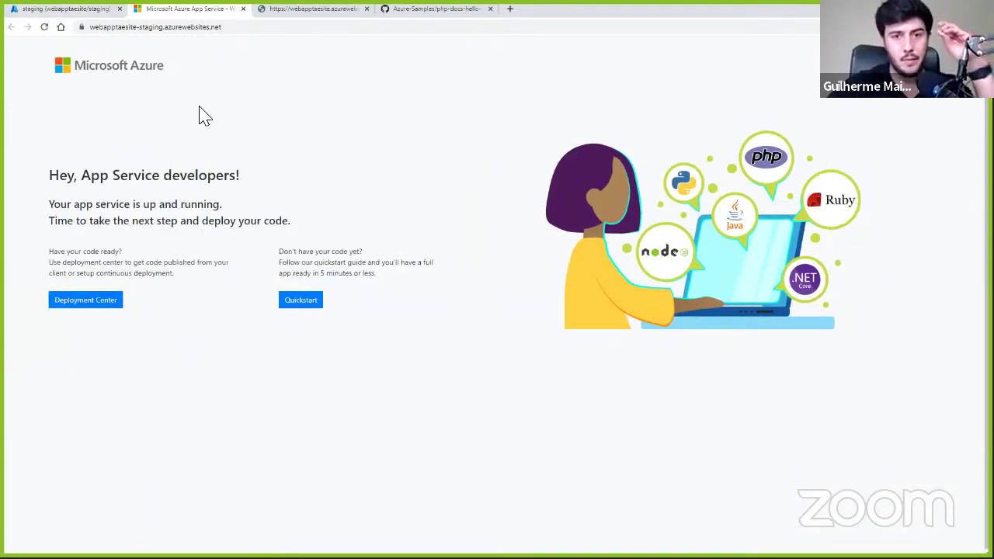
{"action": "left_click", "coordinate": [138, 28]}
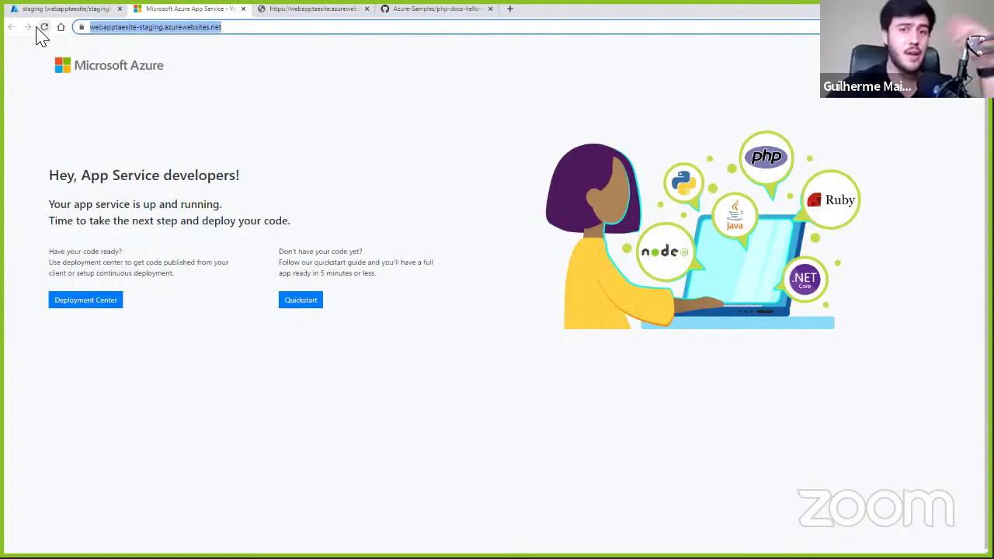
- Examine the traffic percentages in the staging slot's deployment slots in the Azure portal, and return to the parent app webapptaesite
{"action": "left_click", "coordinate": [49, 11]}
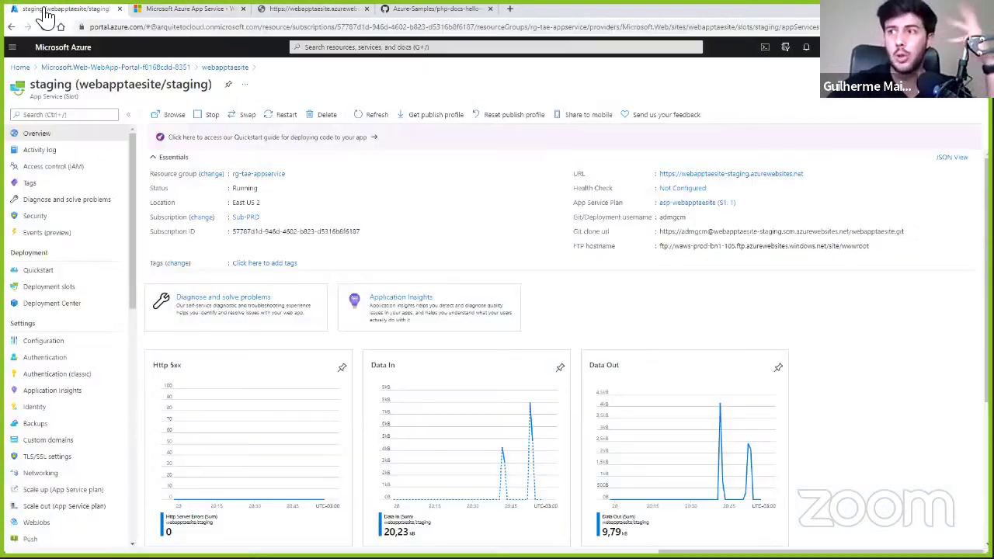
{"action": "left_click", "coordinate": [68, 289]}
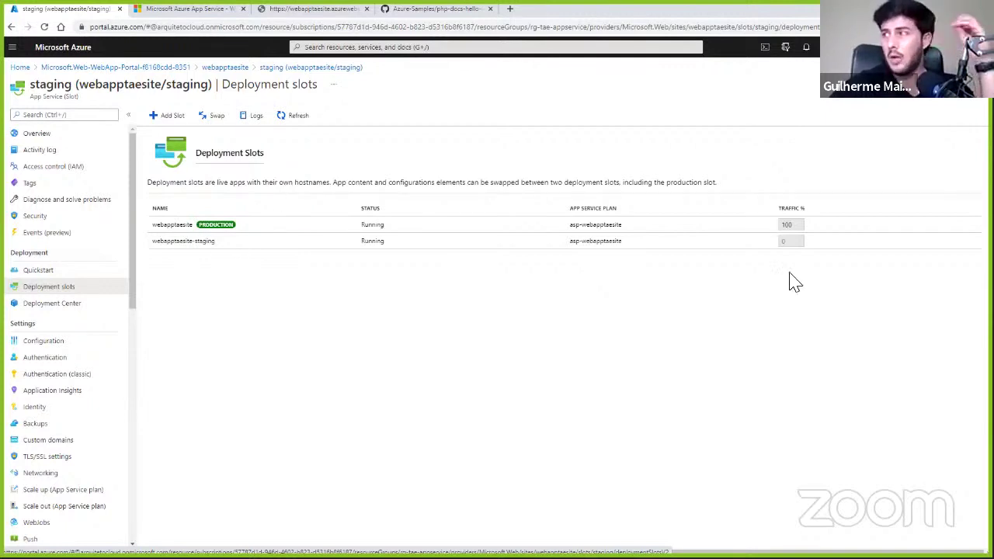
{"action": "left_click", "coordinate": [773, 244]}
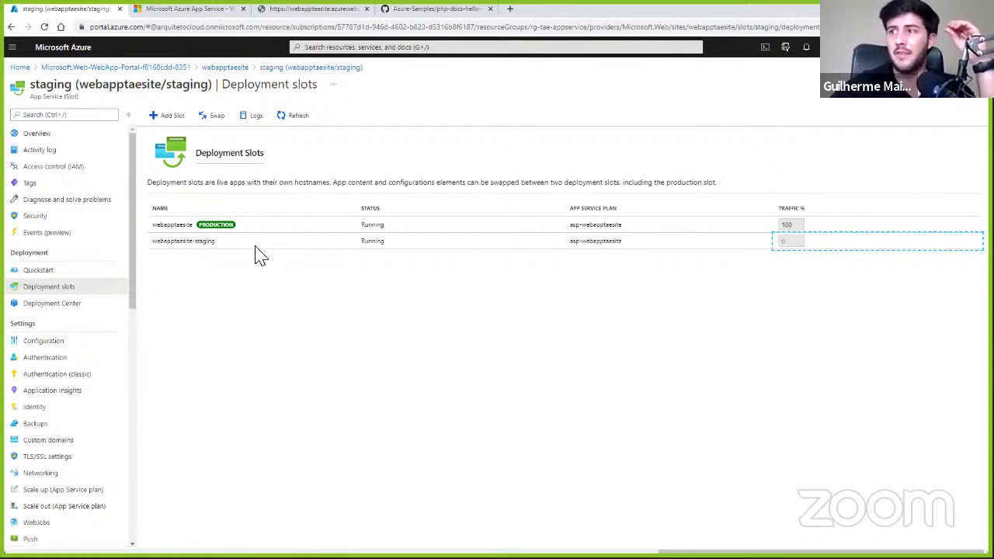
{"action": "left_click", "coordinate": [300, 124]}
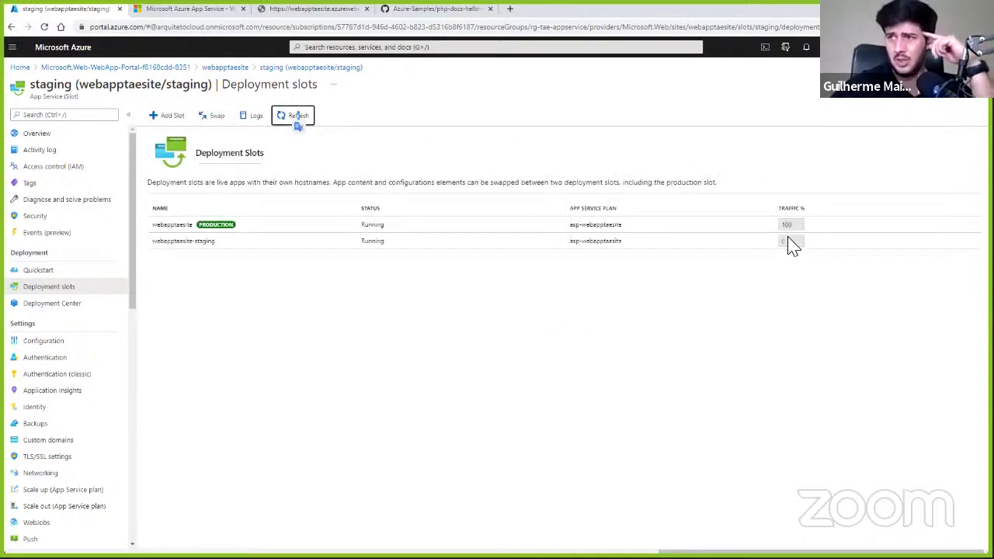
{"action": "left_click", "coordinate": [800, 232]}
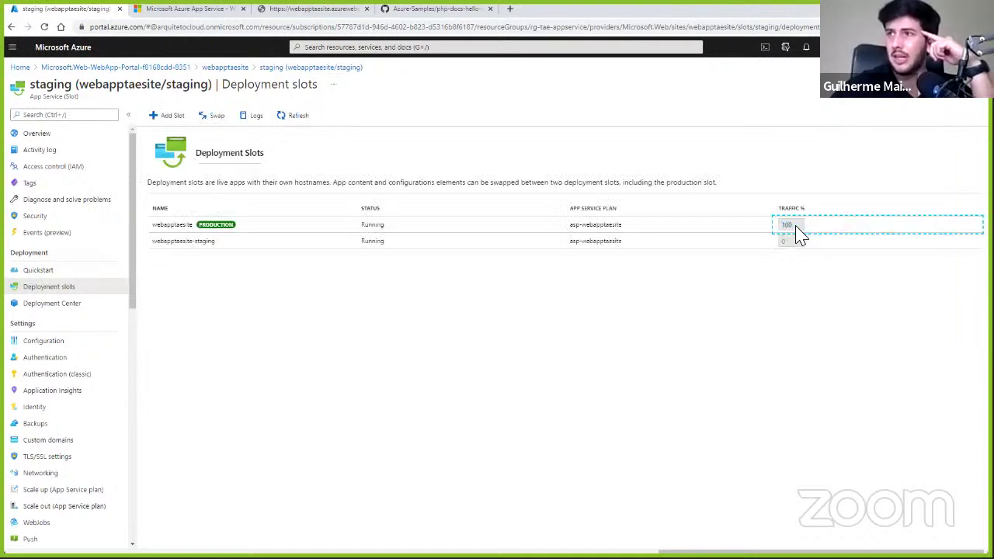
{"action": "double_click", "coordinate": [786, 225]}
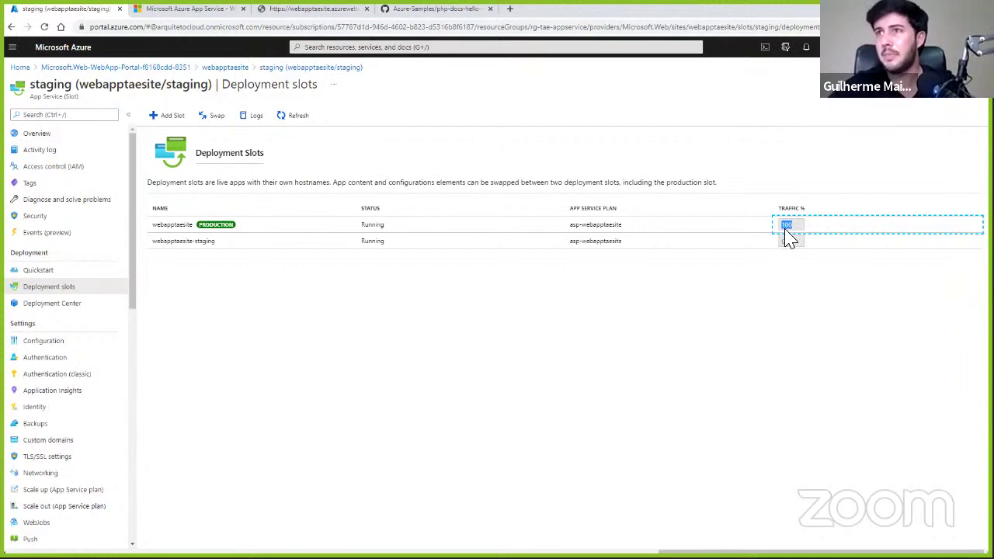
{"action": "left_click", "coordinate": [227, 69]}
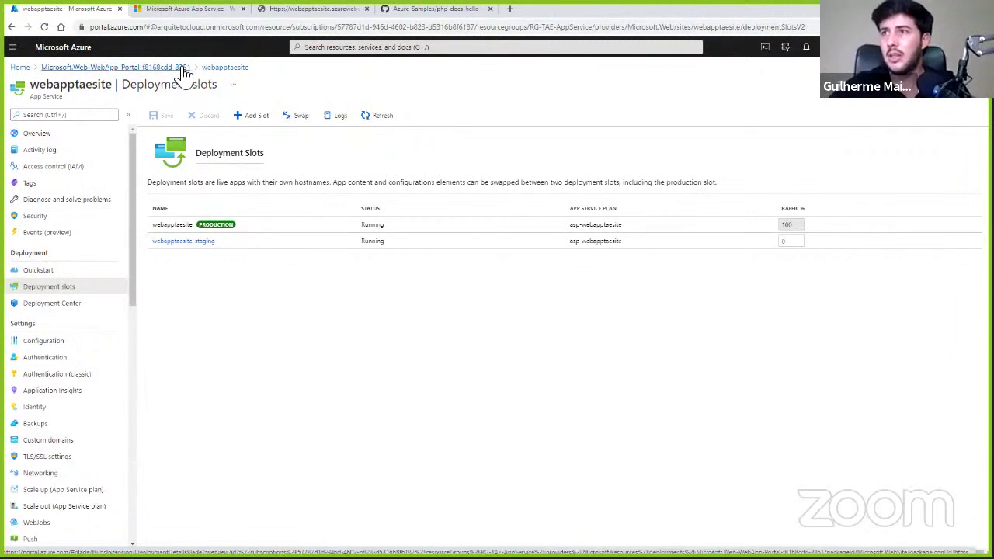
- Set the traffic share of the webapptaesite-staging deployment slot to 10% without saving
{"action": "left_click", "coordinate": [791, 233]}
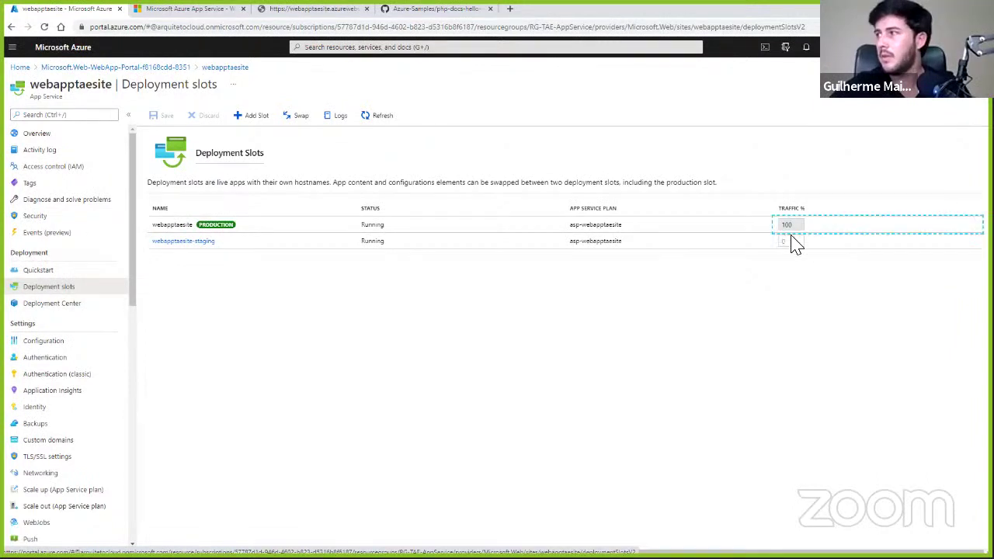
{"action": "left_click", "coordinate": [792, 240]}
{"action": "type", "text": "10"}
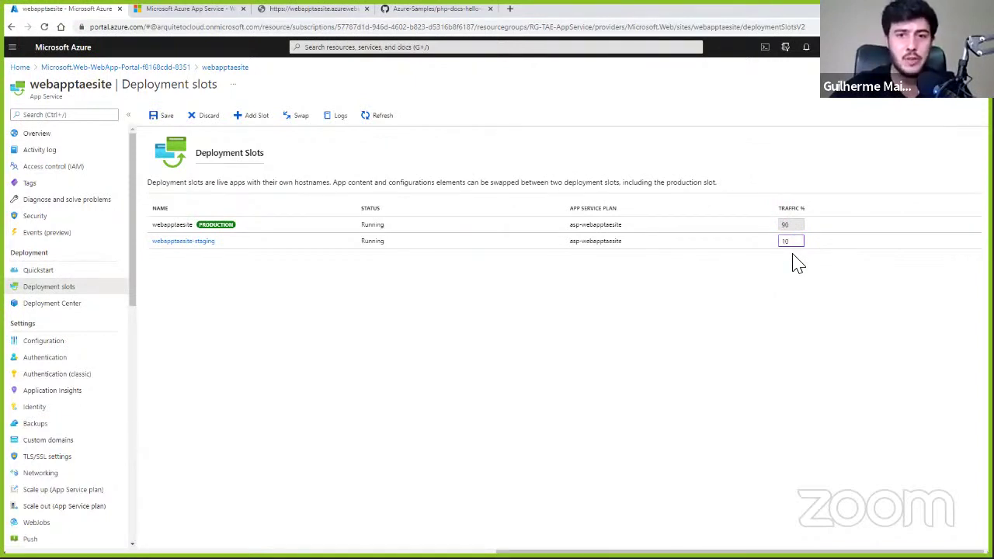
{"action": "key", "text": "BackSpace"}
{"action": "key", "text": "BackSpace"}
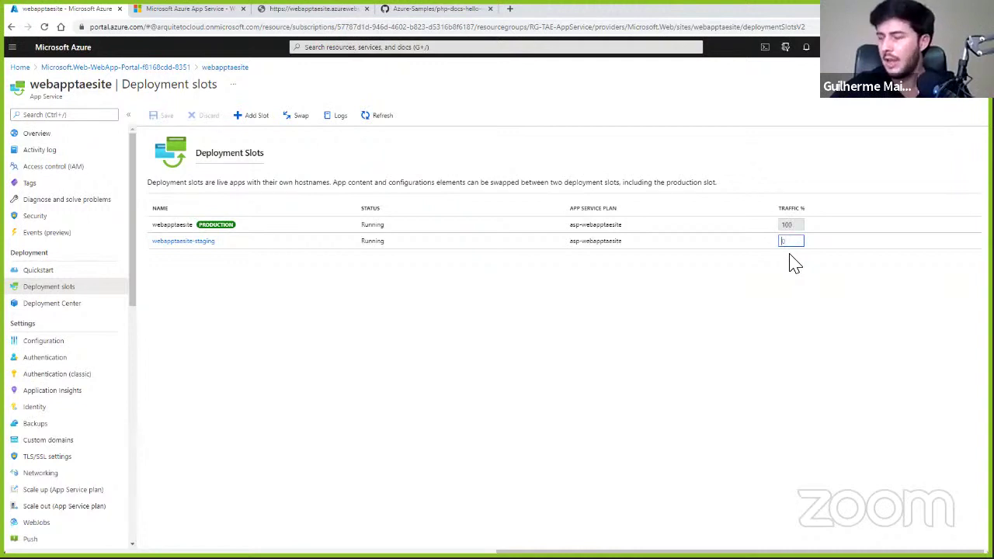
{"action": "type", "text": "10"}
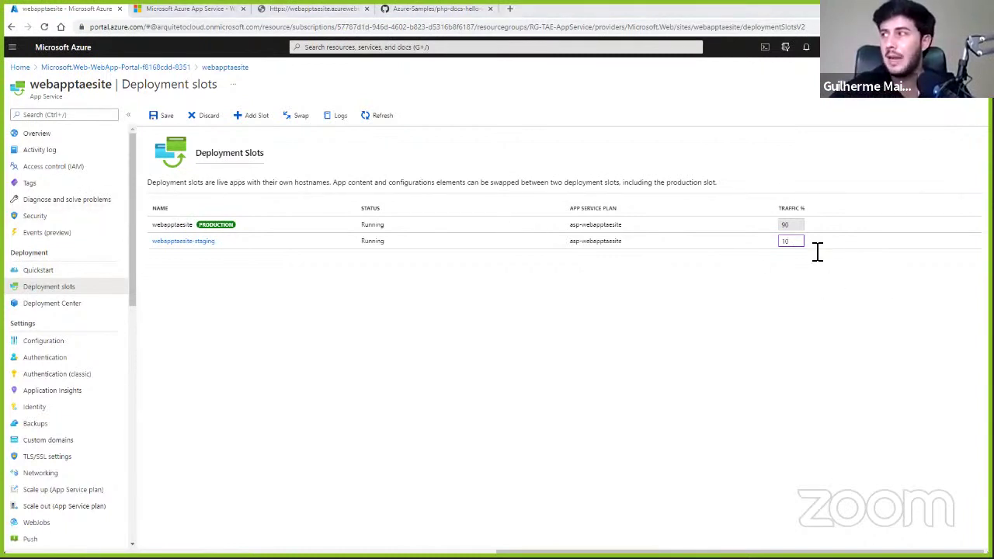
{"action": "double_click", "coordinate": [790, 245]}
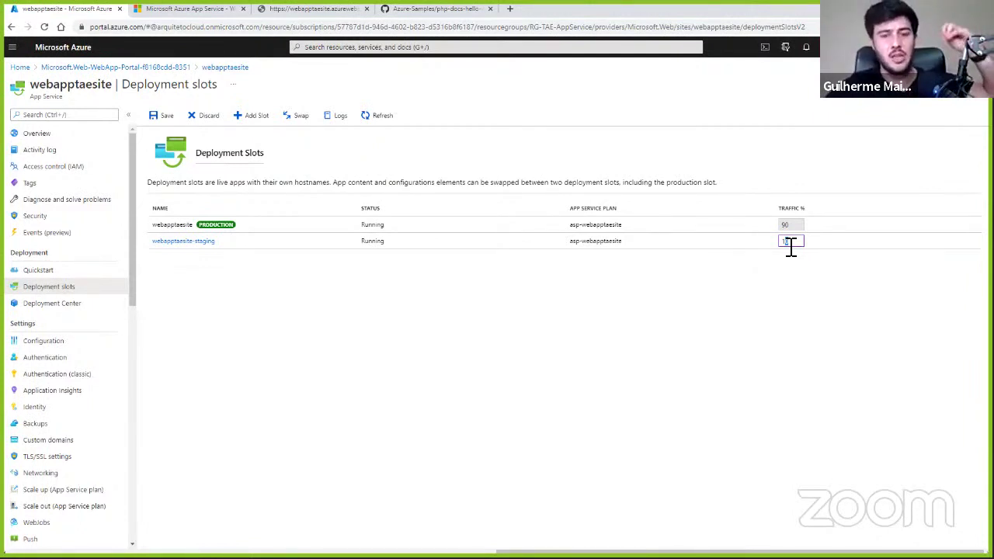
{"action": "type", "text": "0"}
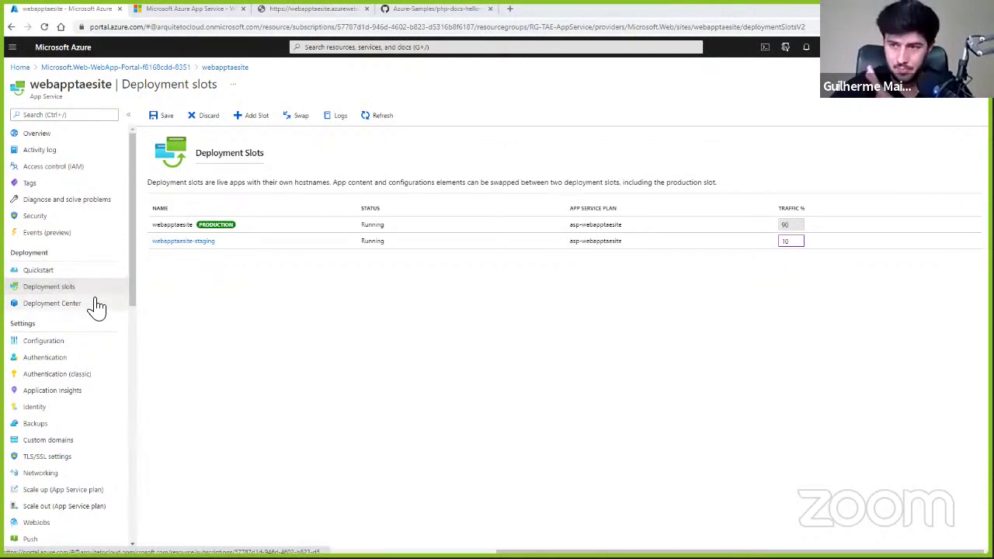
- View webapptaesite's Scale up pricing tiers, discarding the unsaved traffic edits, and preview the Custom autoscale options under Scale out without saving
{"action": "left_click", "coordinate": [85, 490]}
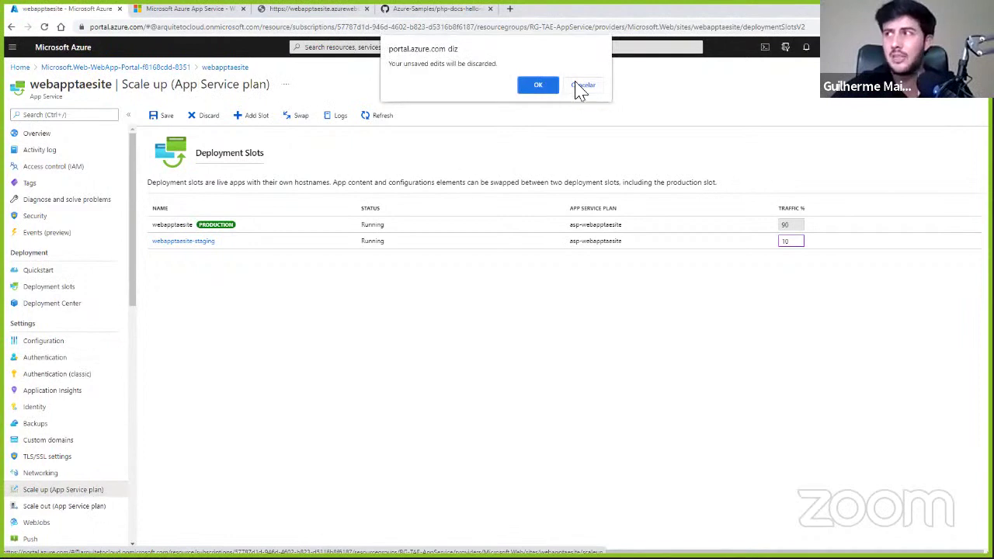
{"action": "left_click", "coordinate": [538, 85]}
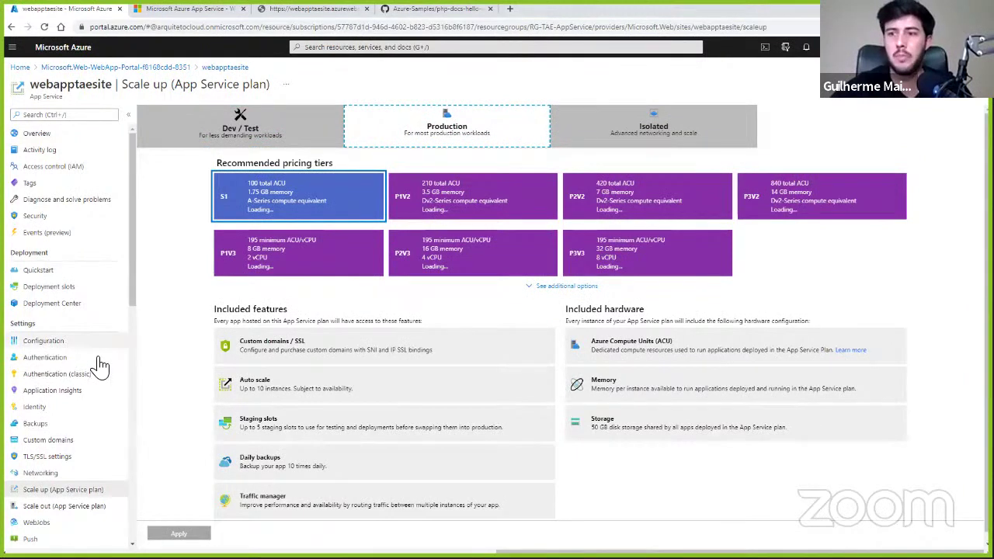
{"action": "left_click", "coordinate": [102, 506]}
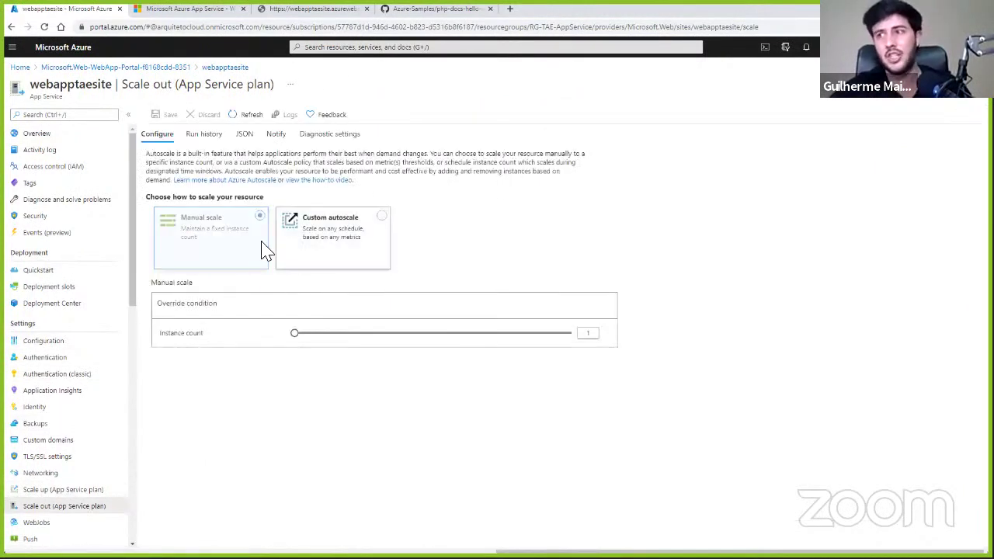
{"action": "left_click", "coordinate": [328, 238]}
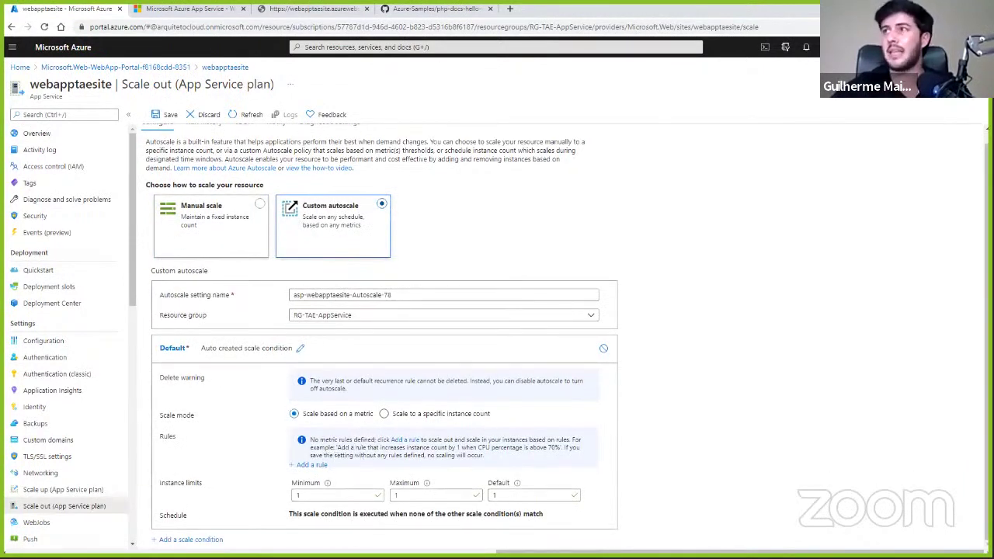
{"action": "key", "text": "alt+Left"}
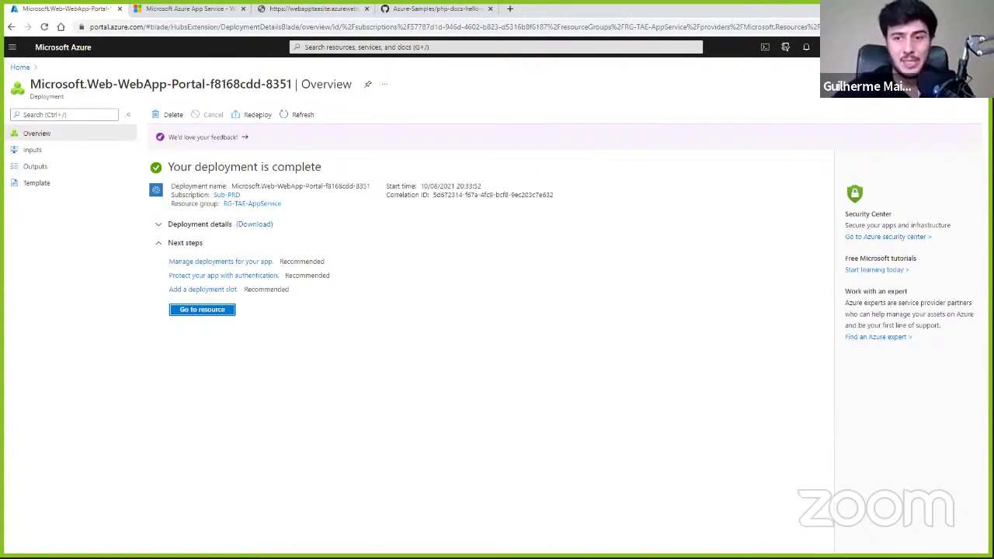